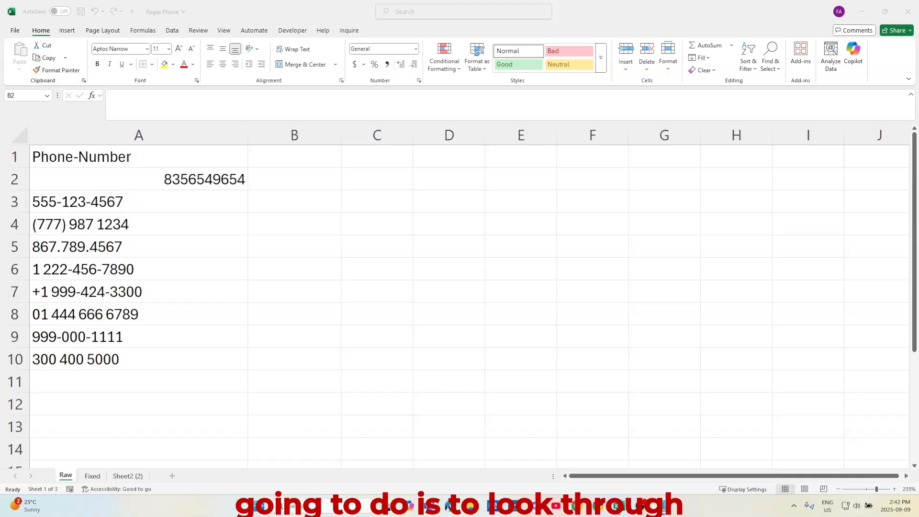
# Examine the different phone number formats listed in column A
pyautogui.click(62, 182)
pyautogui.click(66, 202)
pyautogui.click(63, 224)
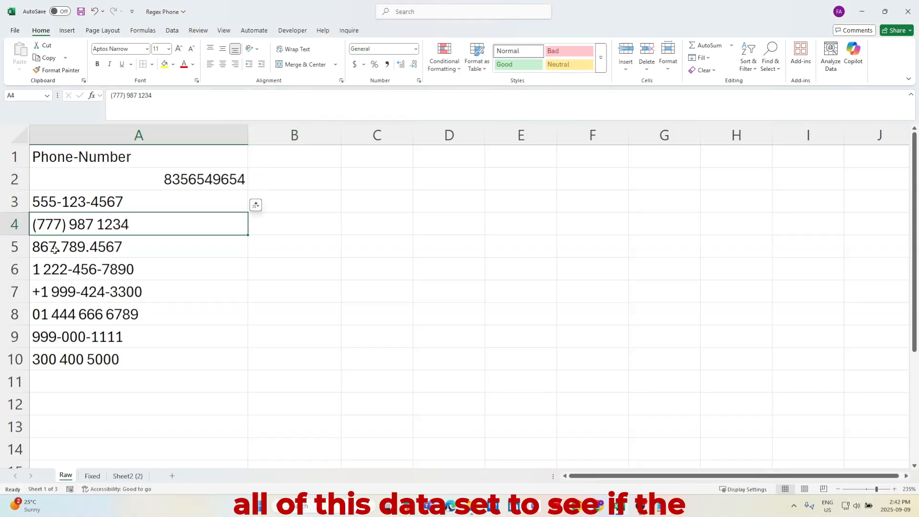
pyautogui.click(89, 246)
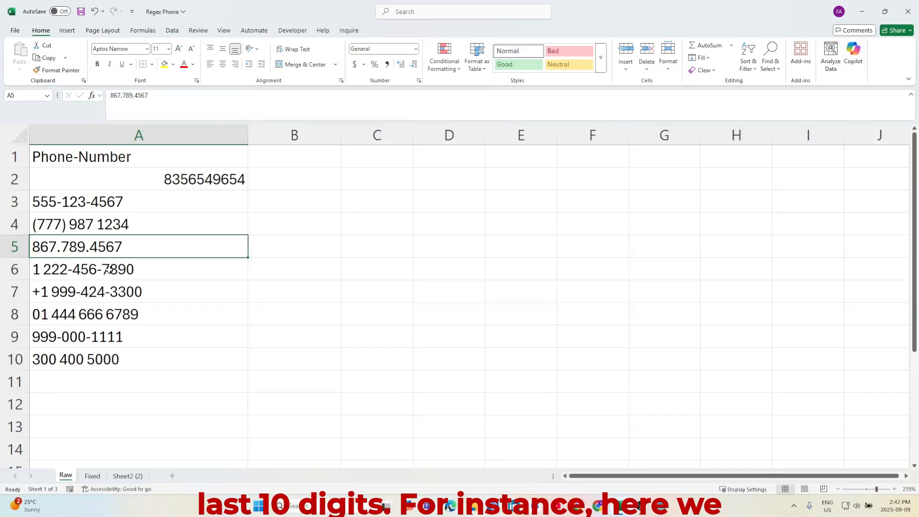
pyautogui.click(91, 271)
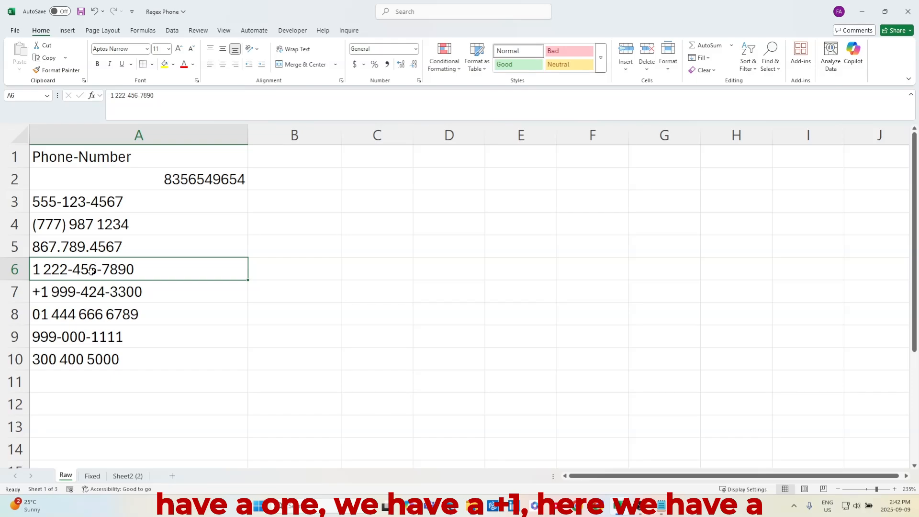
pyautogui.click(97, 293)
pyautogui.click(88, 316)
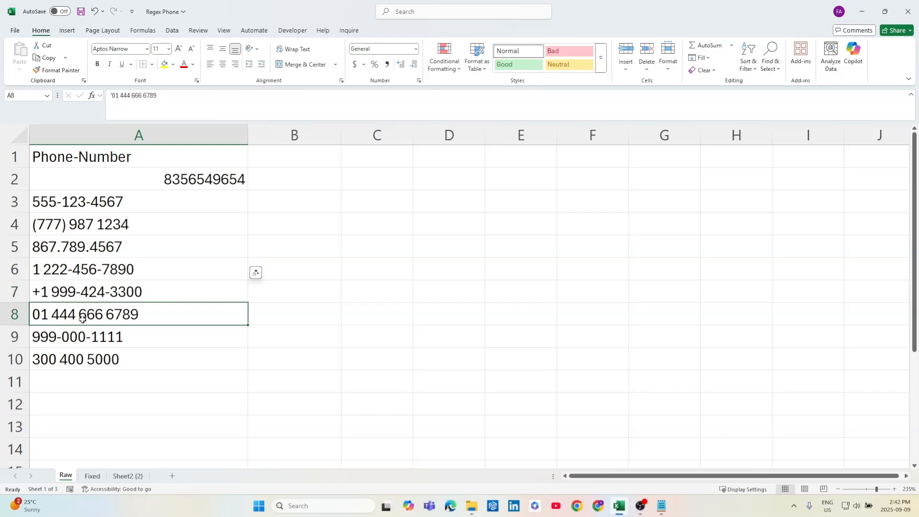
pyautogui.click(110, 204)
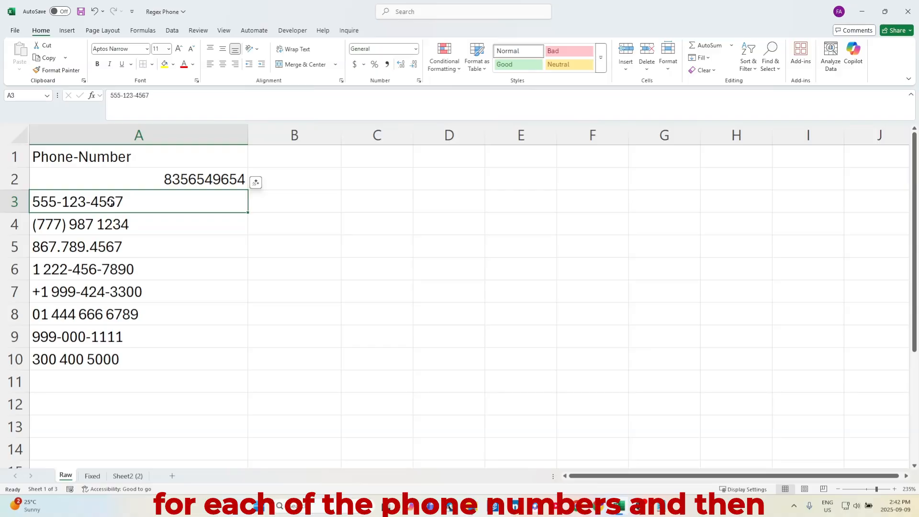
pyautogui.click(111, 218)
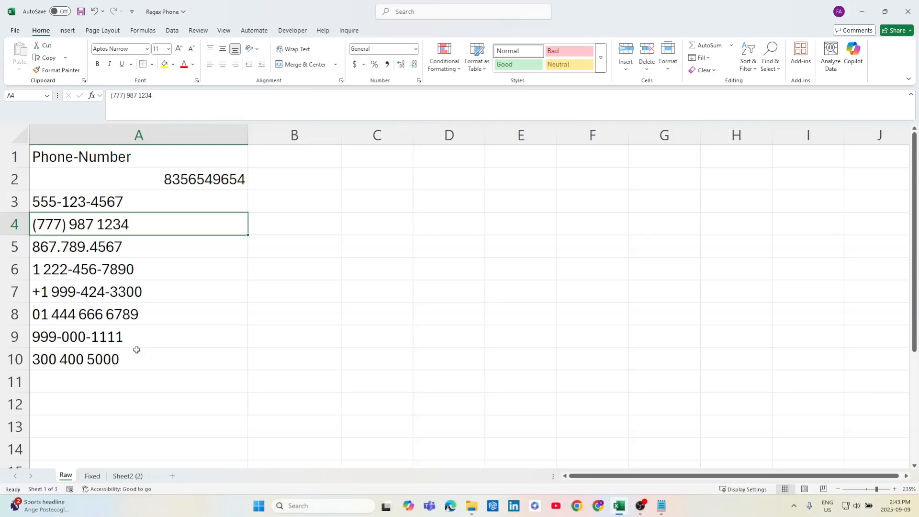
# Start a REGEXREPLACE formula in B2 that takes A2 as its text
pyautogui.doubleClick(288, 182)
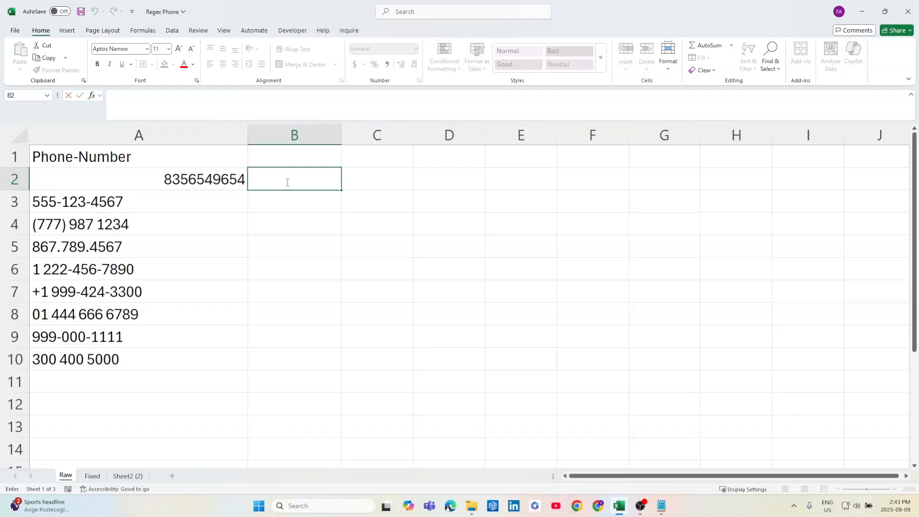
pyautogui.write('=reg')
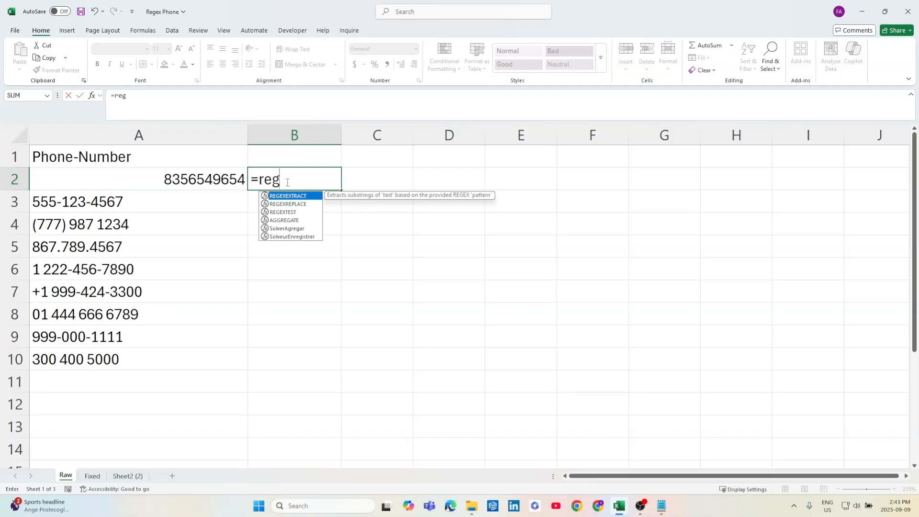
pyautogui.press('Down')
pyautogui.press('Tab')
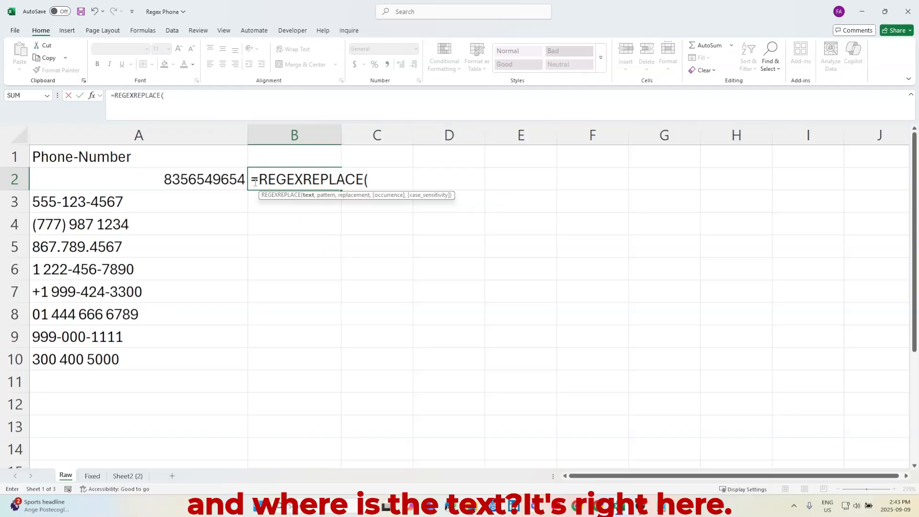
pyautogui.click(158, 180)
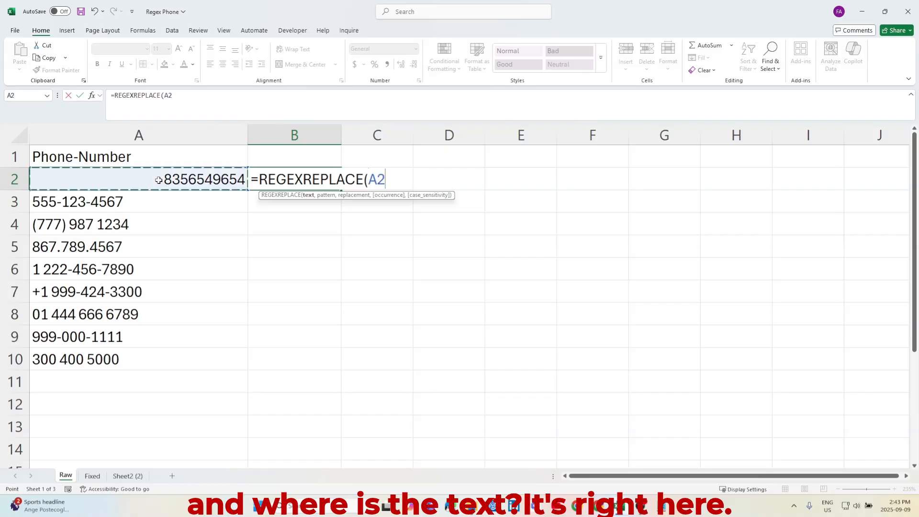
pyautogui.write(',')
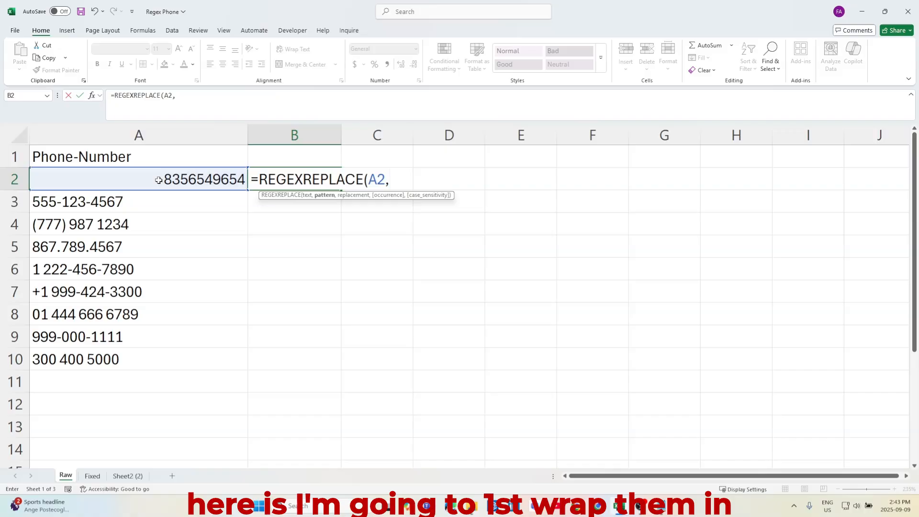
pyautogui.write('"[(')
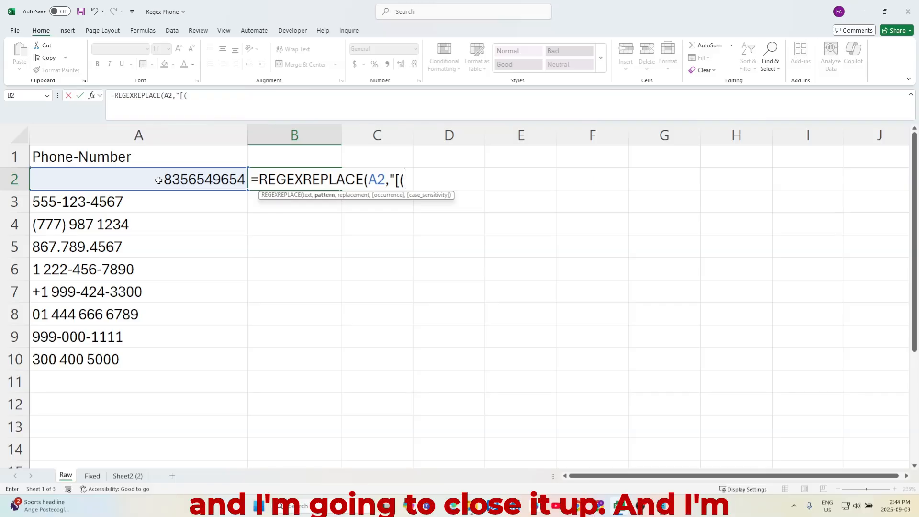
# Complete the formula with the pattern "[(]|[)]" and an empty replacement "" to strip parentheses
pyautogui.write(']|')
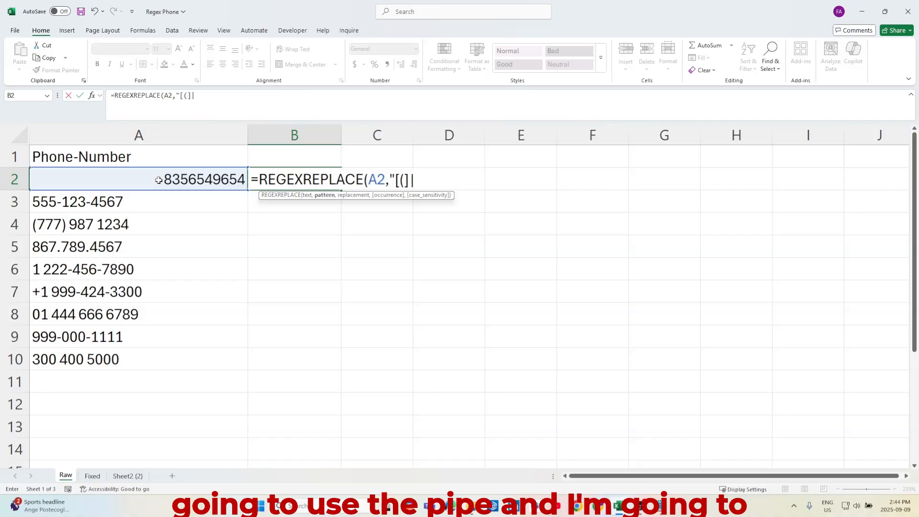
pyautogui.write('(')
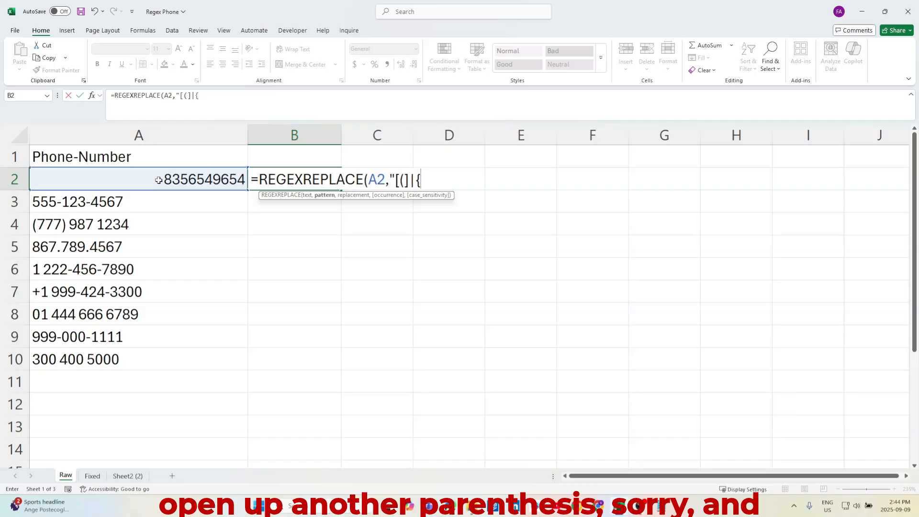
pyautogui.press('BackSpace')
pyautogui.write('[)')
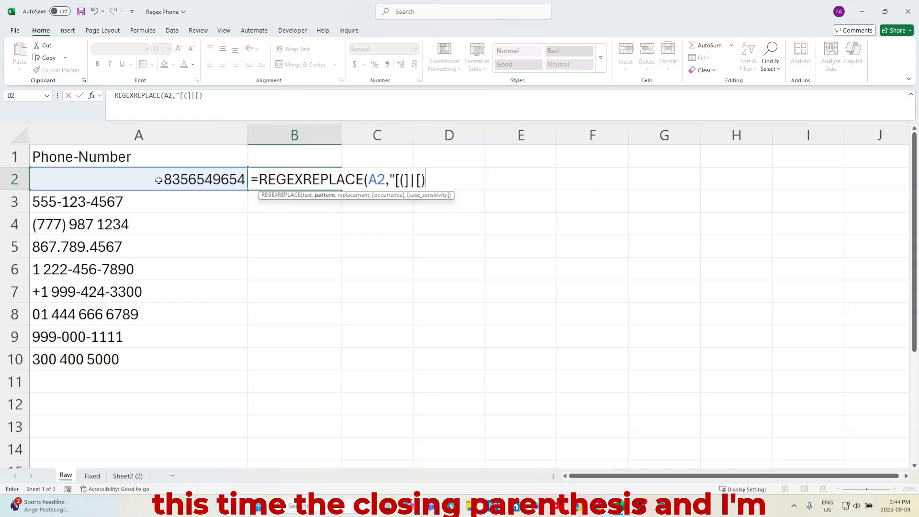
pyautogui.write(']')
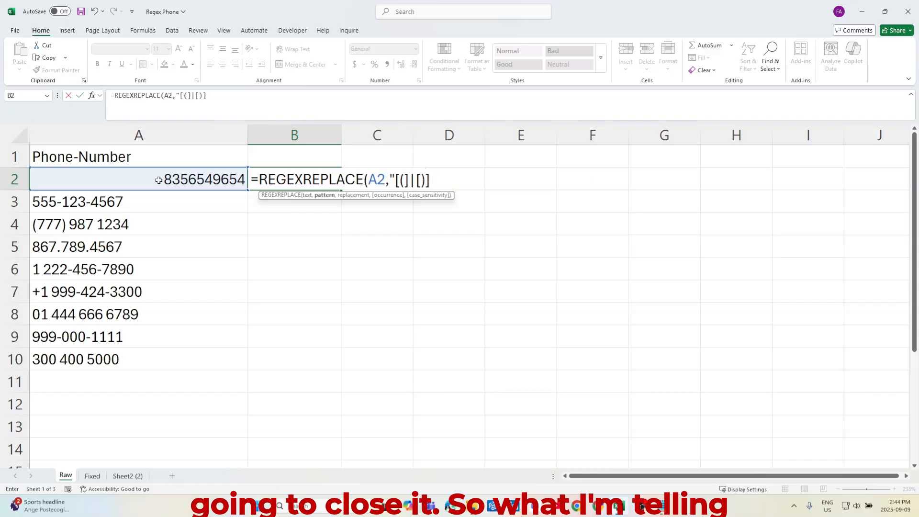
pyautogui.write('"')
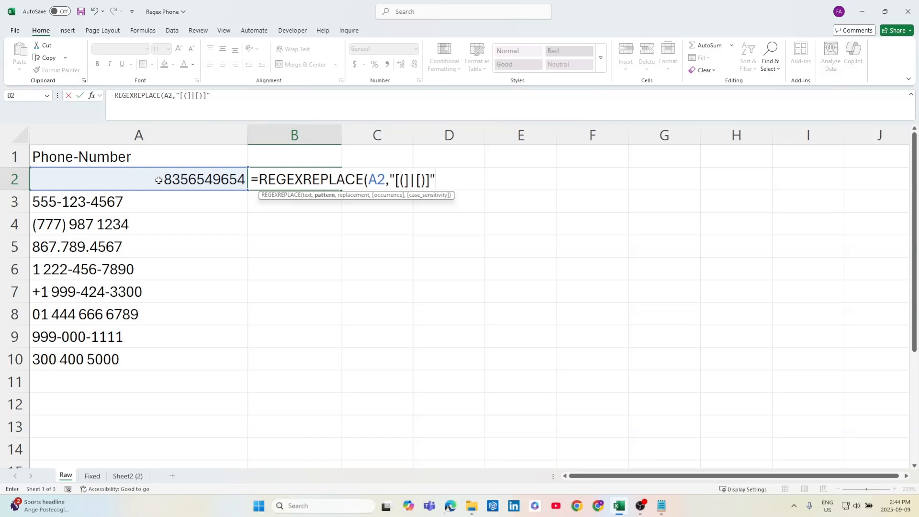
pyautogui.write(',')
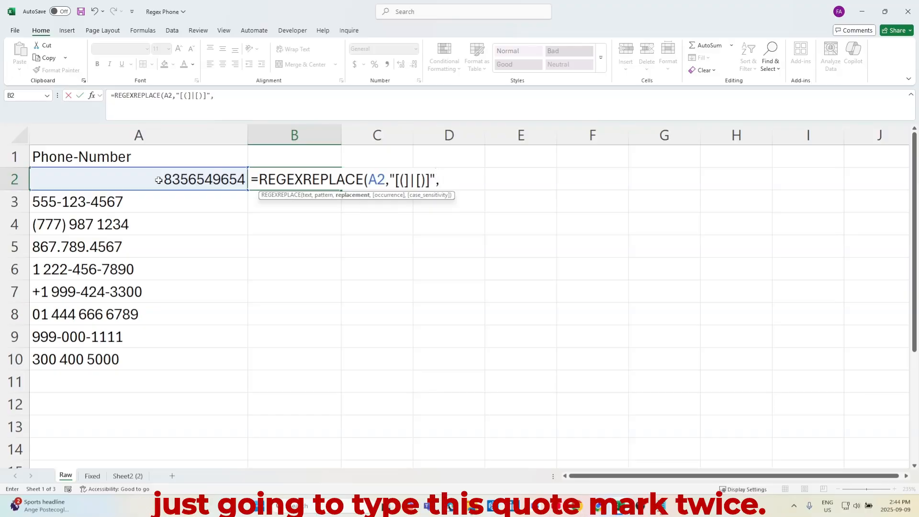
pyautogui.write('"")')
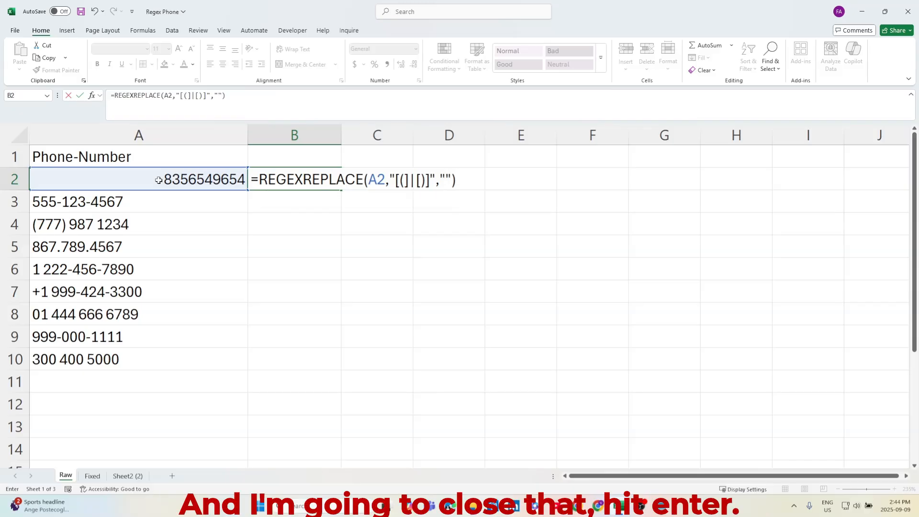
pyautogui.press('Return')
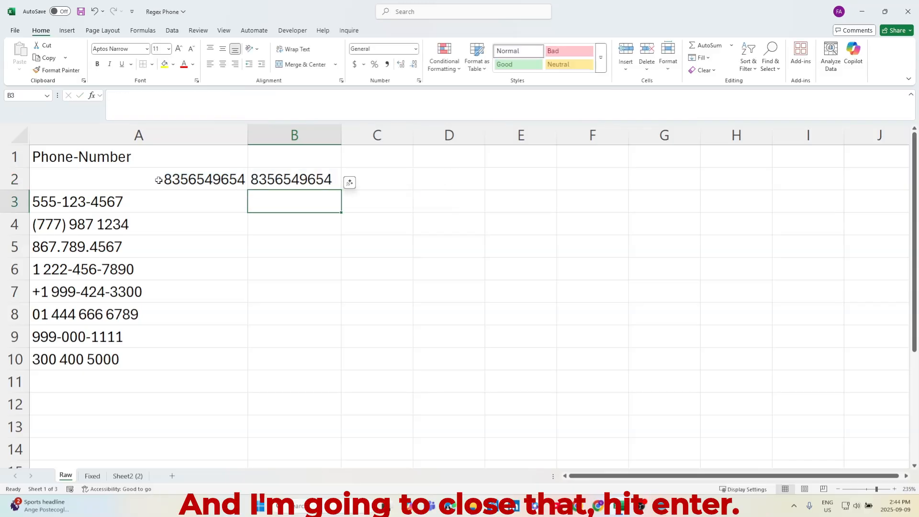
# Fill the B2 formula down through B10 and widen column B to fit the results
pyautogui.click(284, 175)
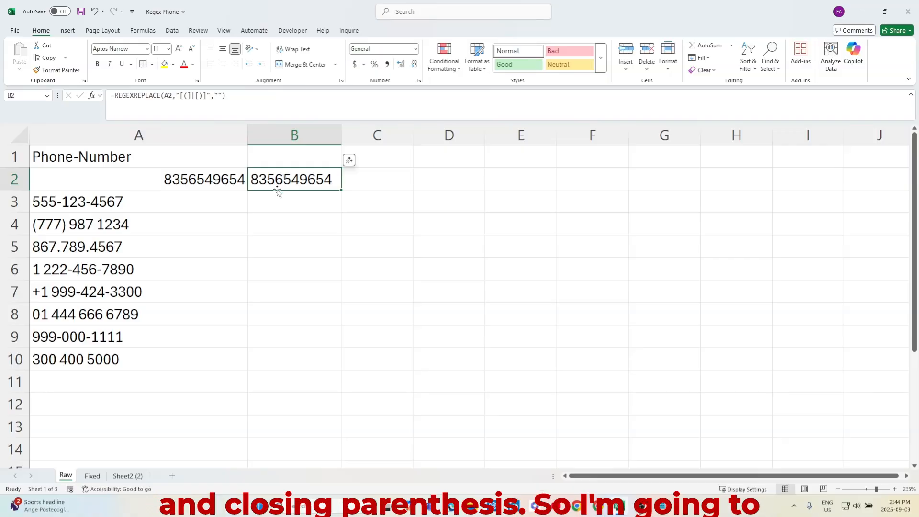
pyautogui.doubleClick(340, 190)
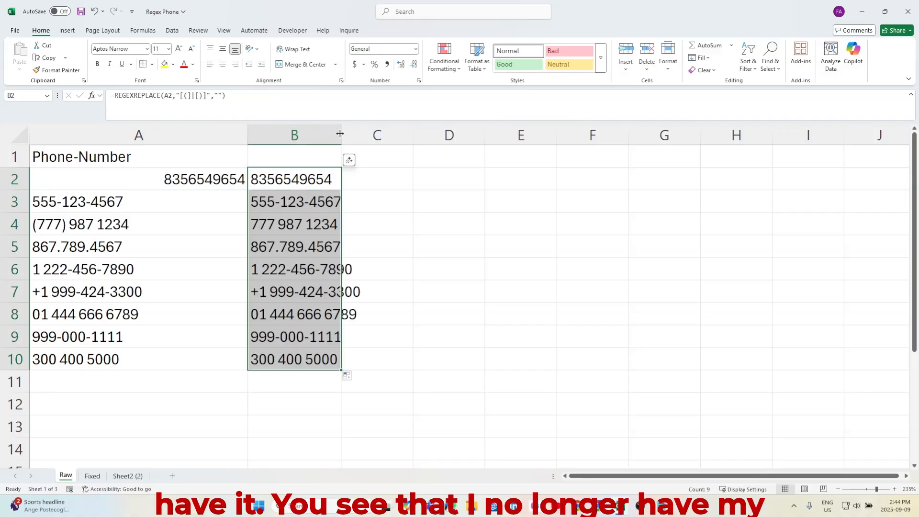
pyautogui.moveTo(342, 134); pyautogui.dragTo(367, 134)
pyautogui.click(98, 224)
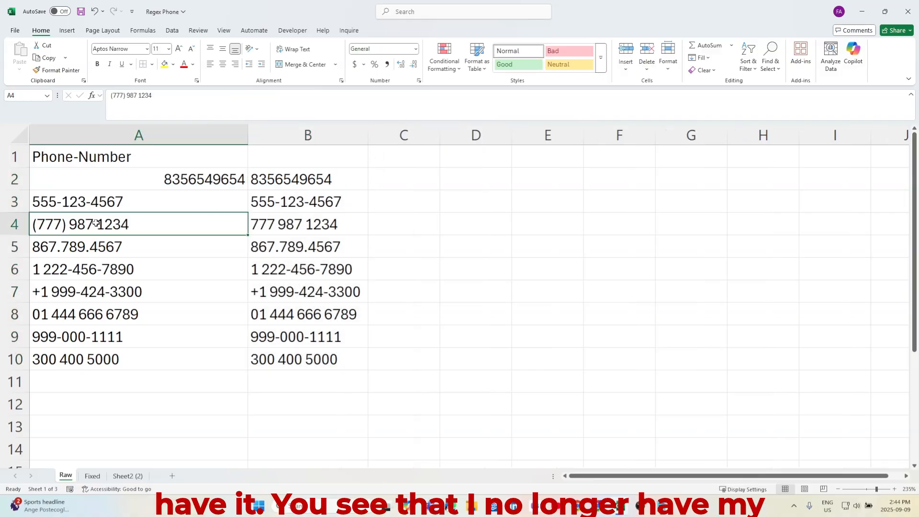
pyautogui.click(306, 180)
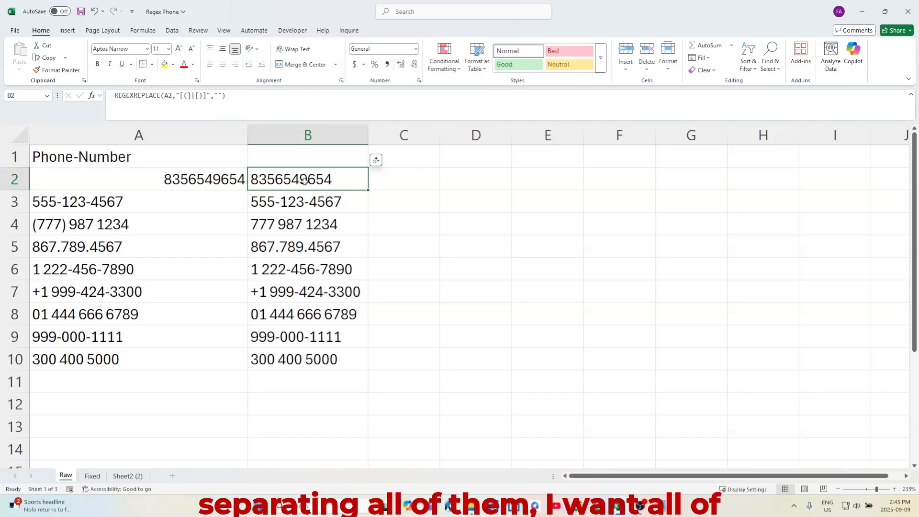
pyautogui.click(309, 200)
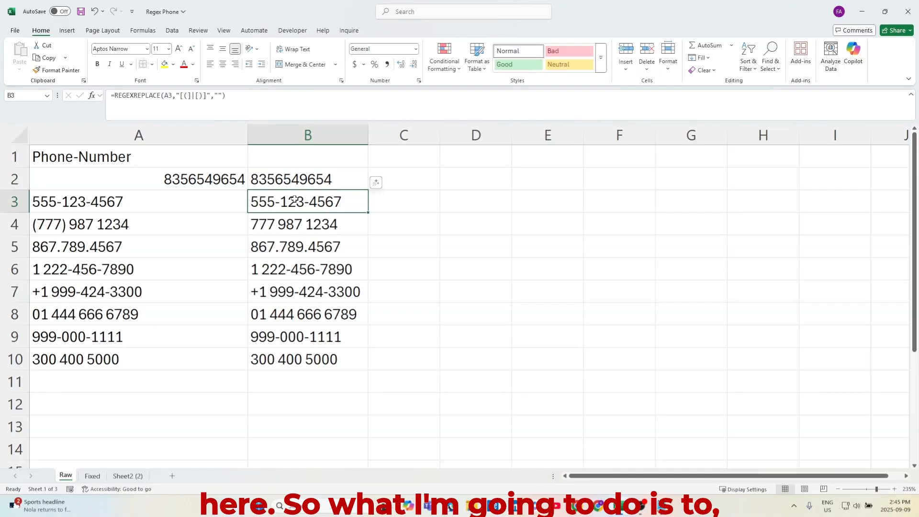
# Wrap the existing B2 formula inside an outer REGEXREPLACE as its text argument
pyautogui.click(311, 179)
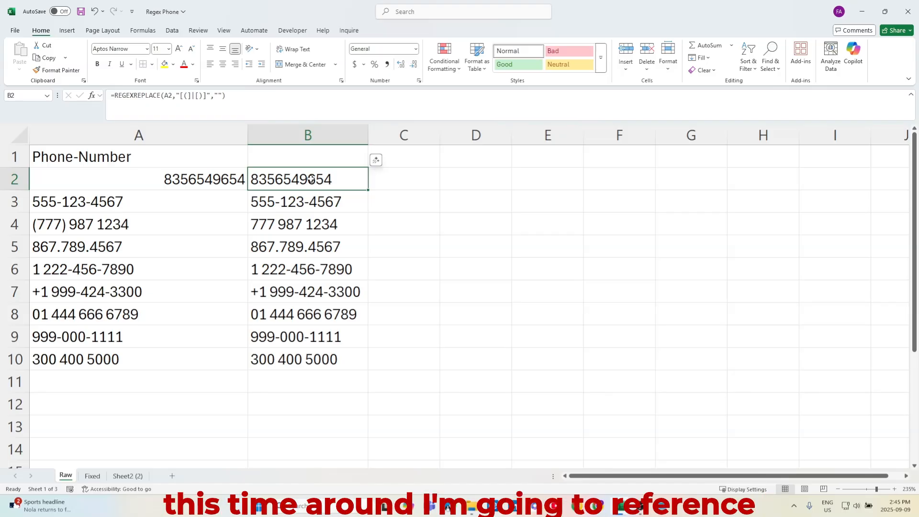
pyautogui.click(117, 94)
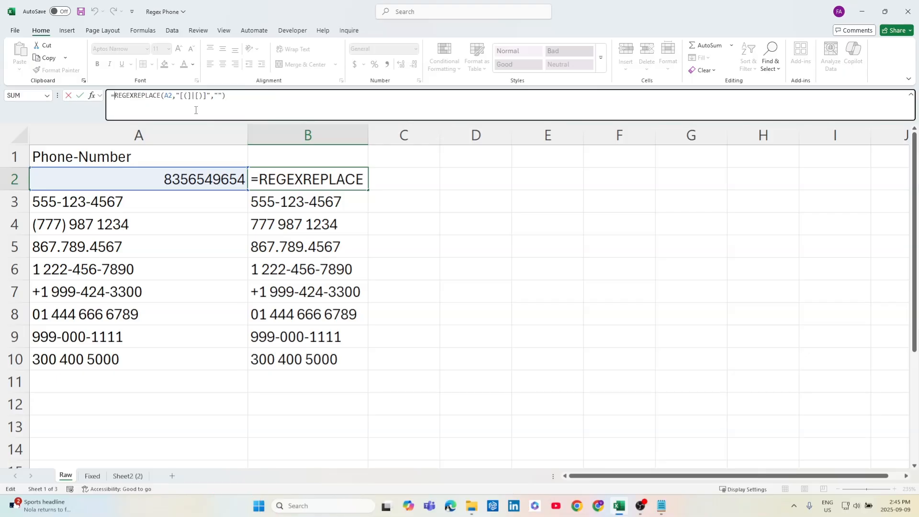
pyautogui.write('Reg')
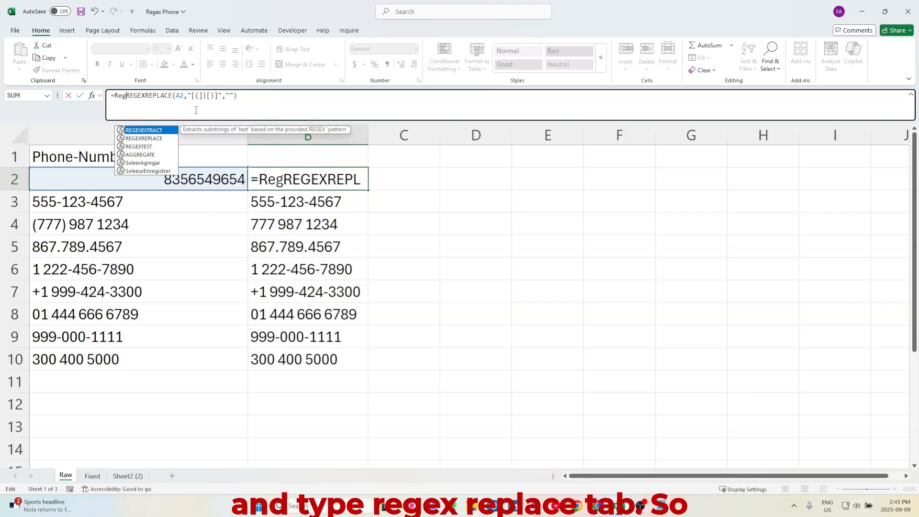
pyautogui.press('Down')
pyautogui.press('Tab')
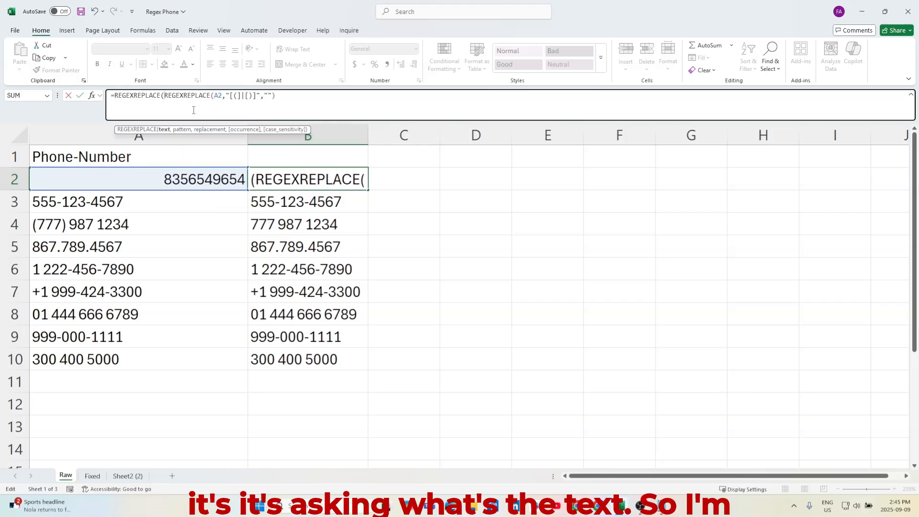
pyautogui.click(290, 95)
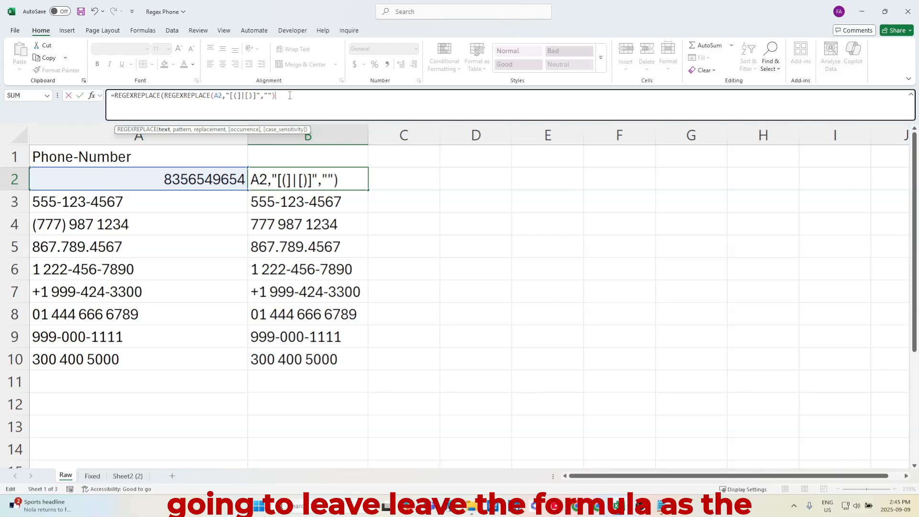
# Begin the outer pattern argument with ".{0,3}?" to allow an optional prefix of up to three characters
pyautogui.write(',".')
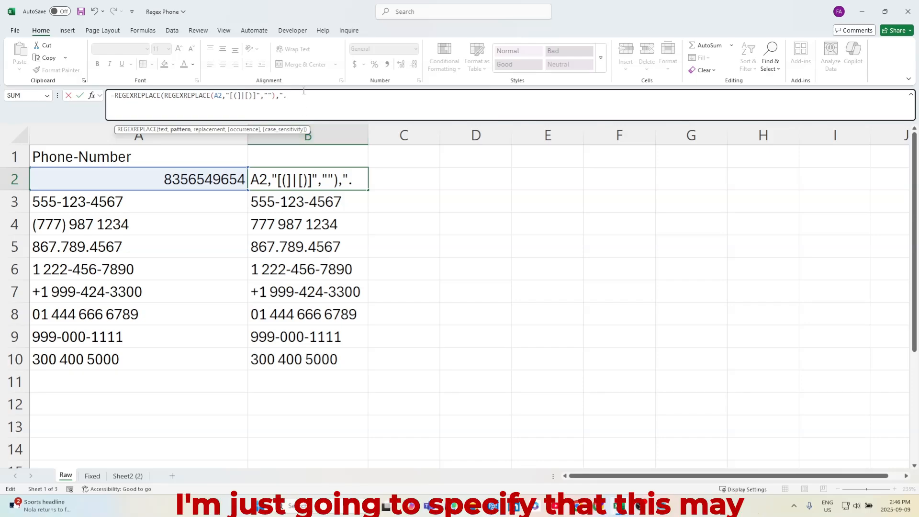
pyautogui.write('{0,')
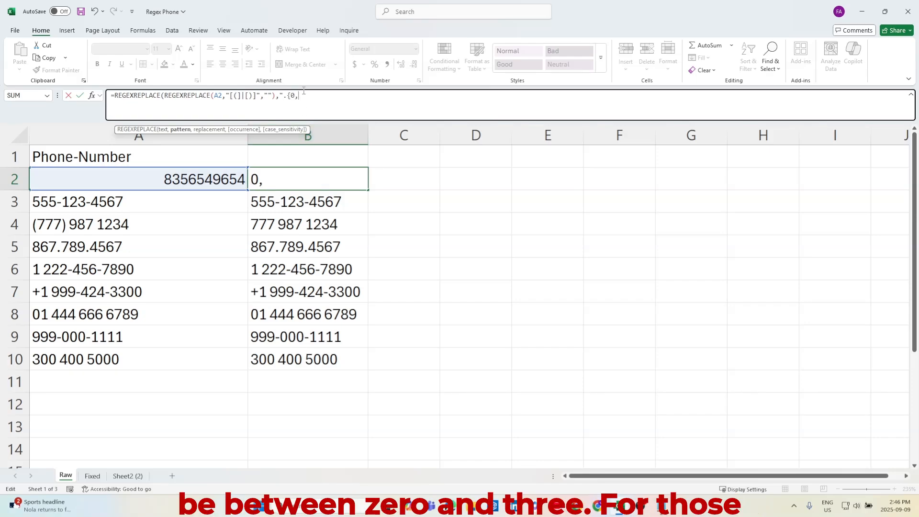
pyautogui.write('3}')
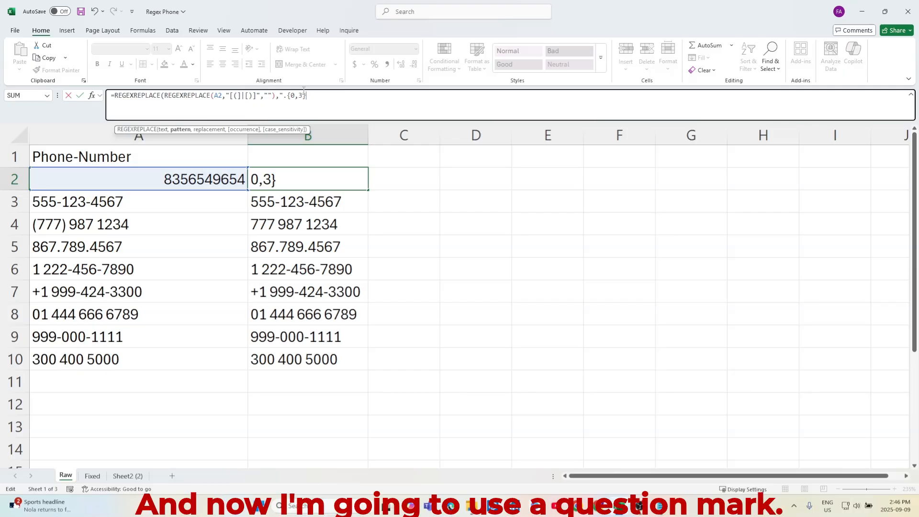
pyautogui.write('?')
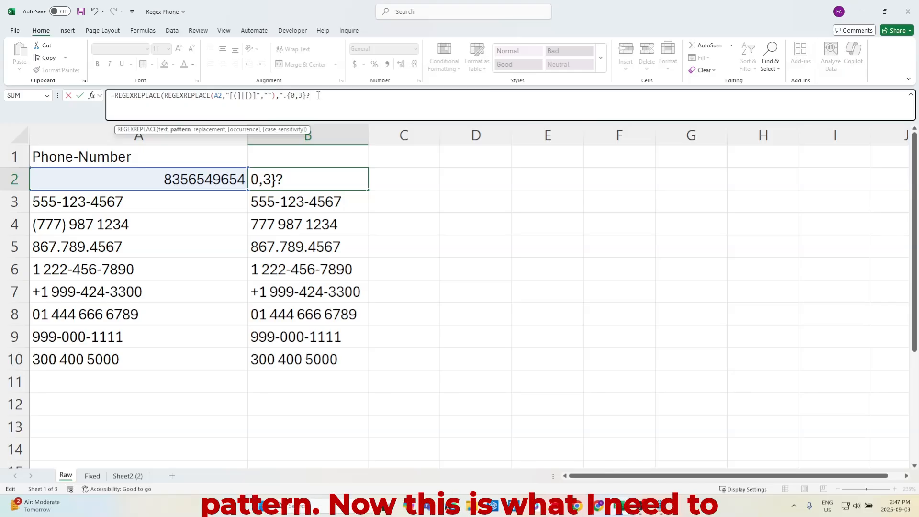
# Add the area-code capture group (\d{3}) to the pattern
pyautogui.write('(')
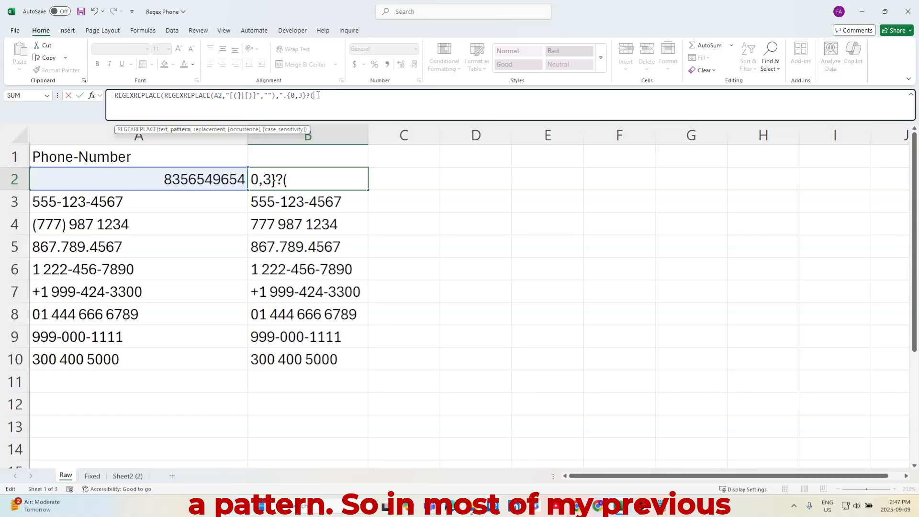
pyautogui.write('[')
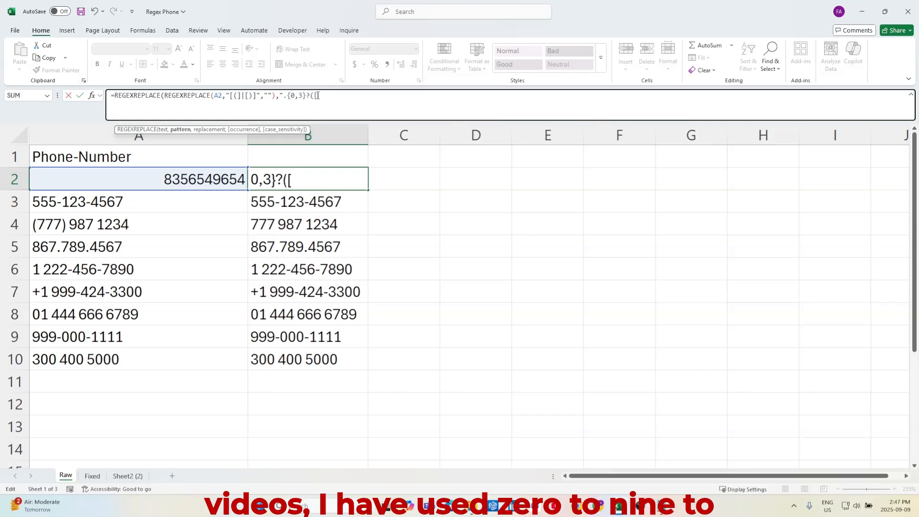
pyautogui.write('0-9')
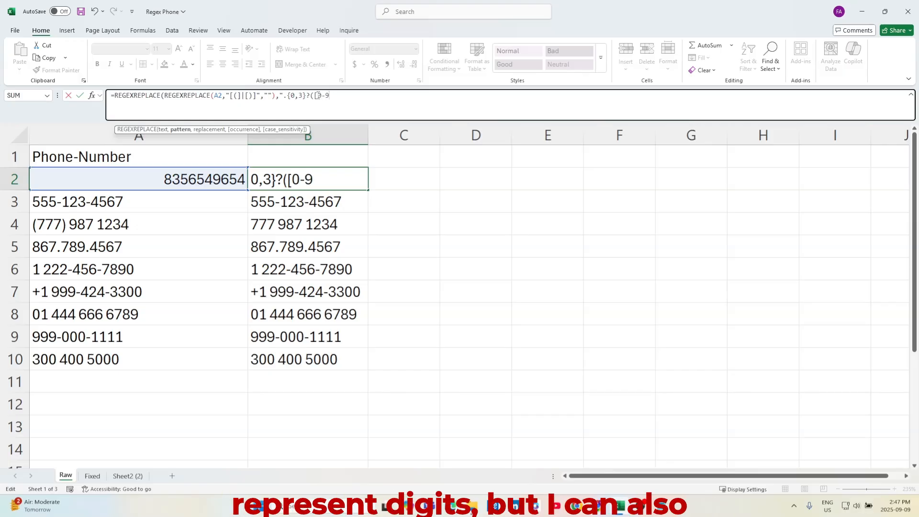
pyautogui.write(']')
pyautogui.press('BackSpace')
pyautogui.press('BackSpace')
pyautogui.press('BackSpace')
pyautogui.press('BackSpace')
pyautogui.press('BackSpace')
pyautogui.write('\\')
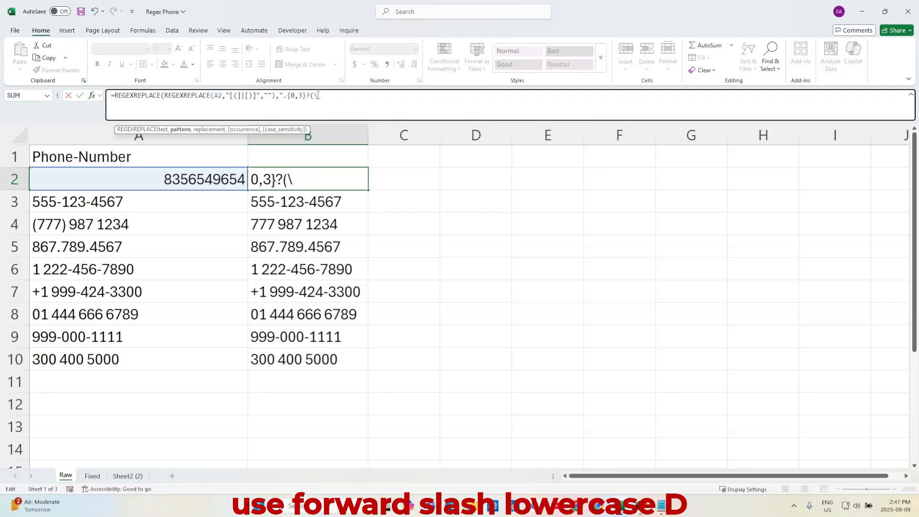
pyautogui.write('d')
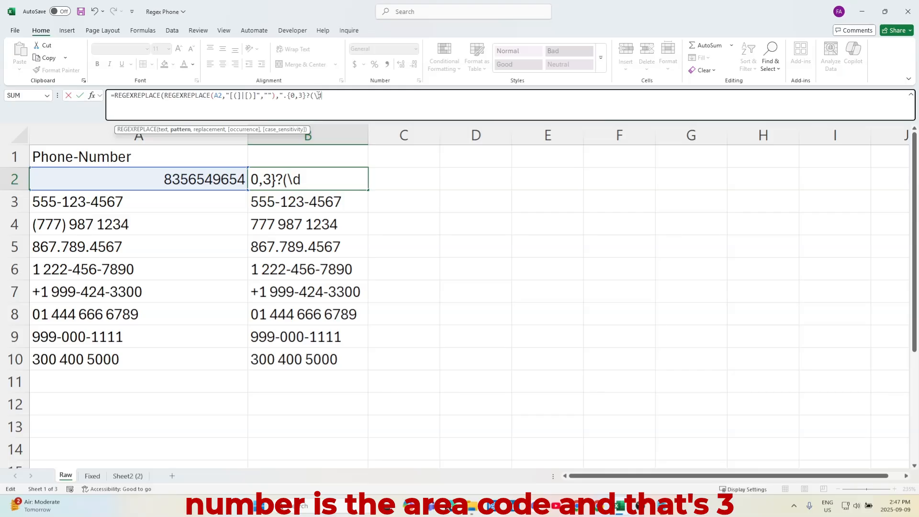
pyautogui.write('{')
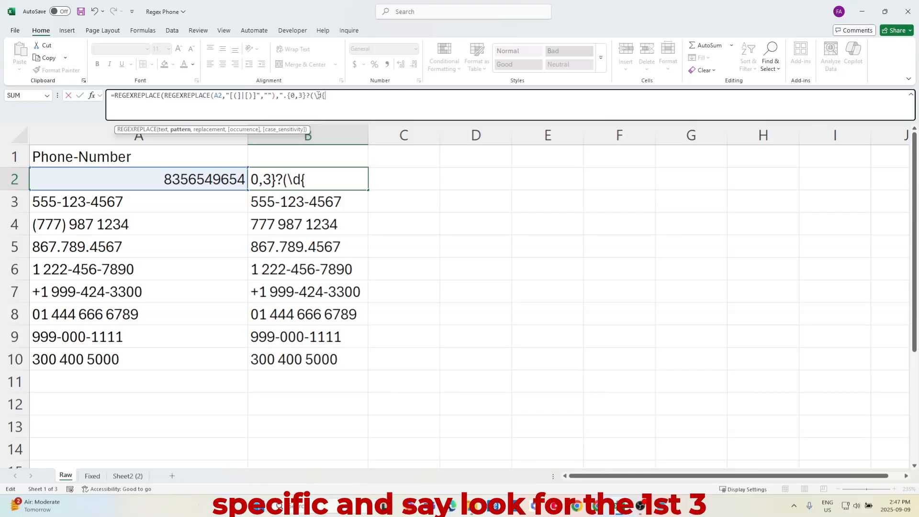
pyautogui.write('3}')
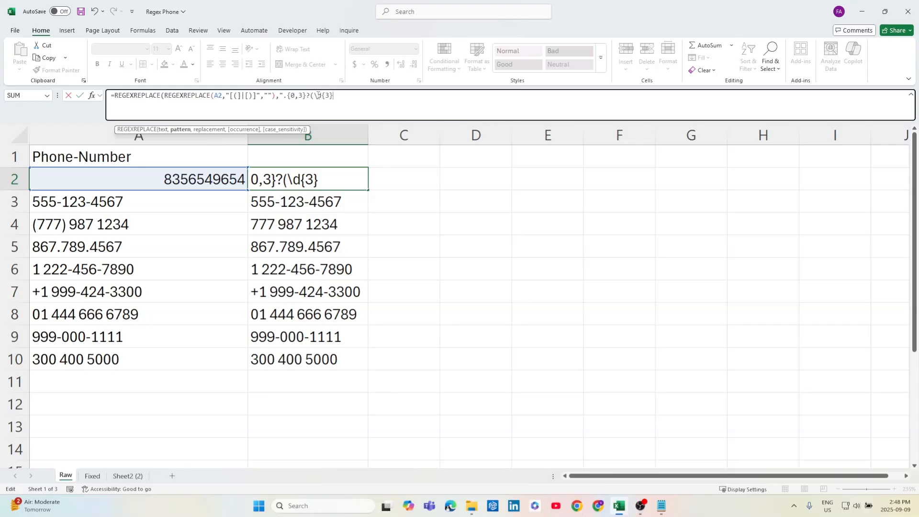
pyautogui.write(')')
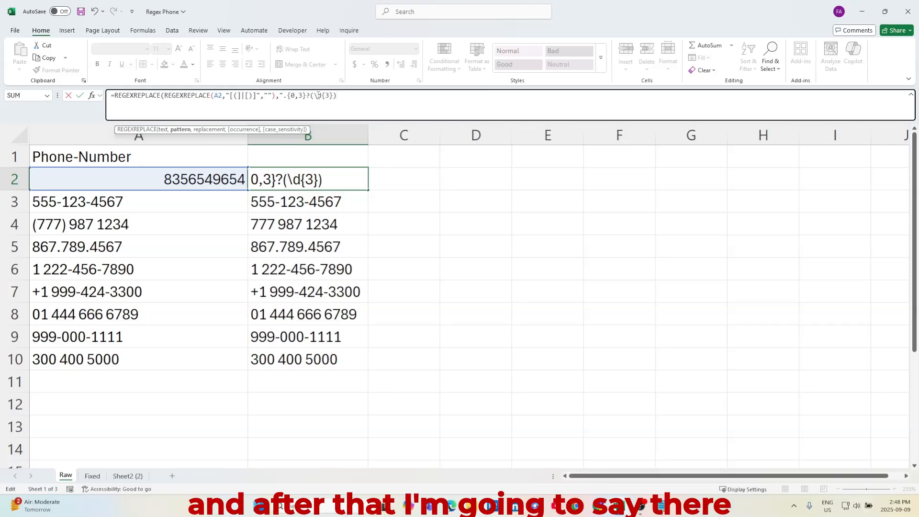
pyautogui.write('.')
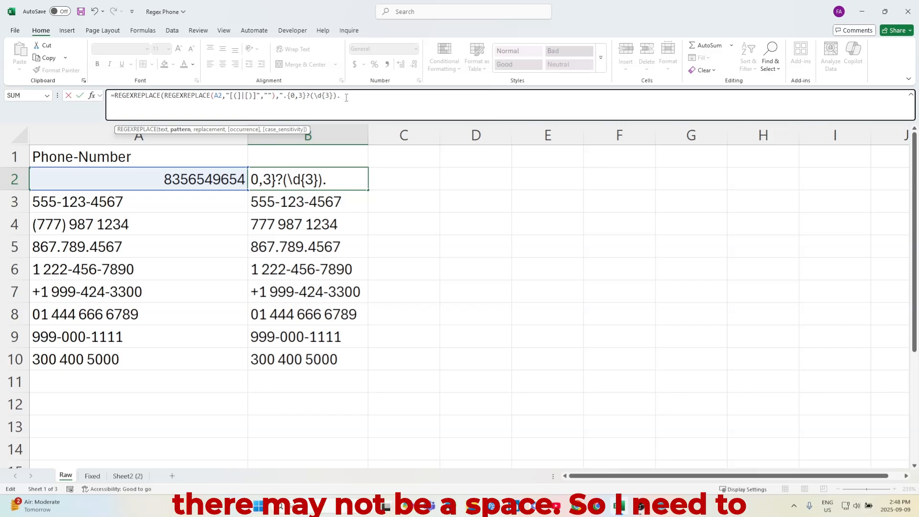
# Extend the pattern with an optional separator .? and a second three-digit group (\d{3})
pyautogui.write('?')
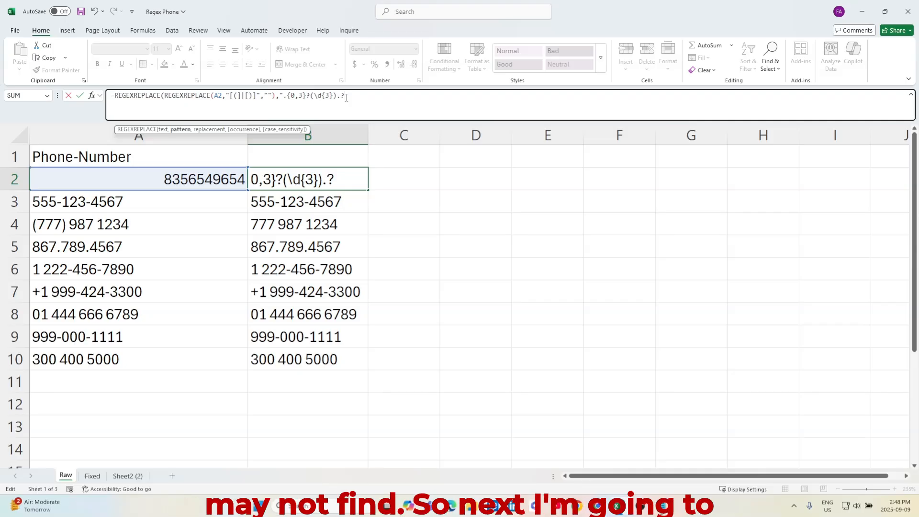
pyautogui.write('(')
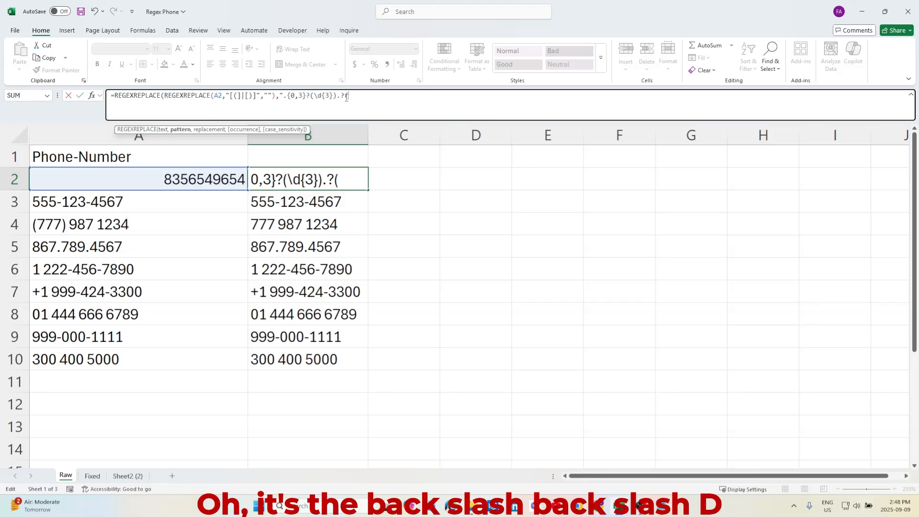
pyautogui.write('\\d{')
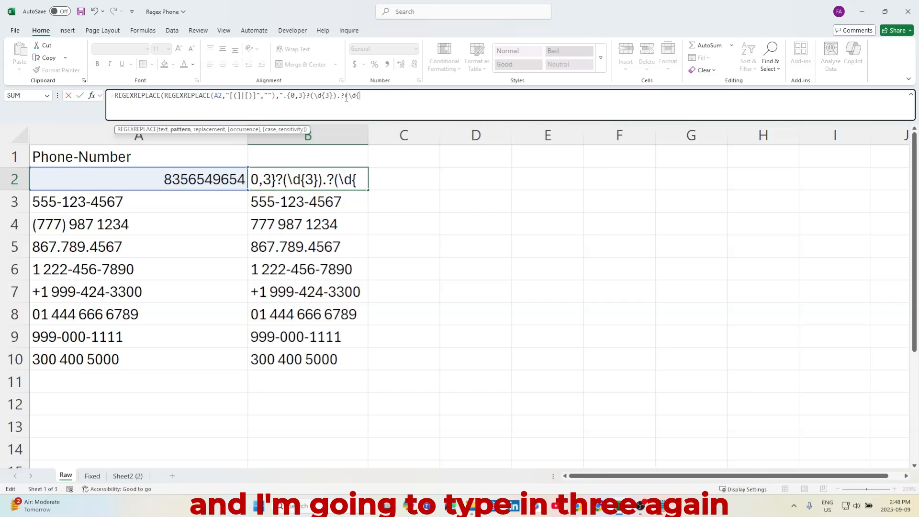
pyautogui.write('3}')
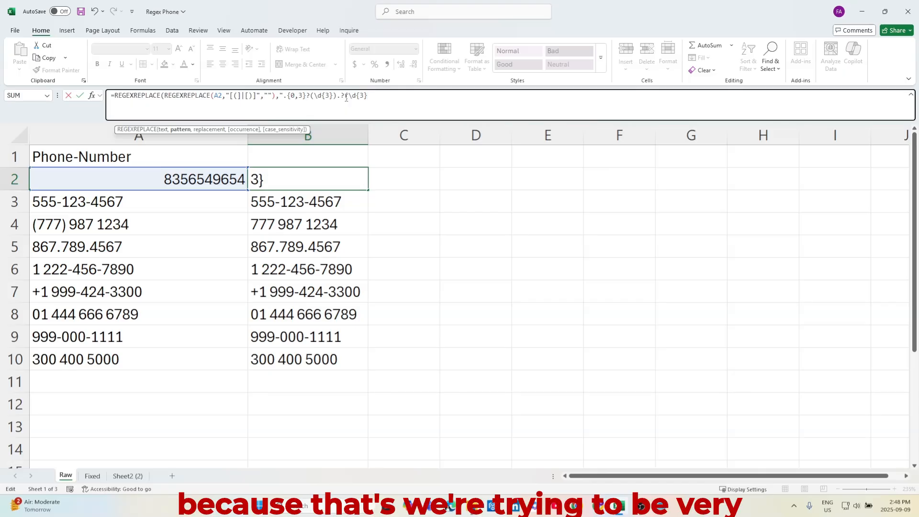
pyautogui.write(')')
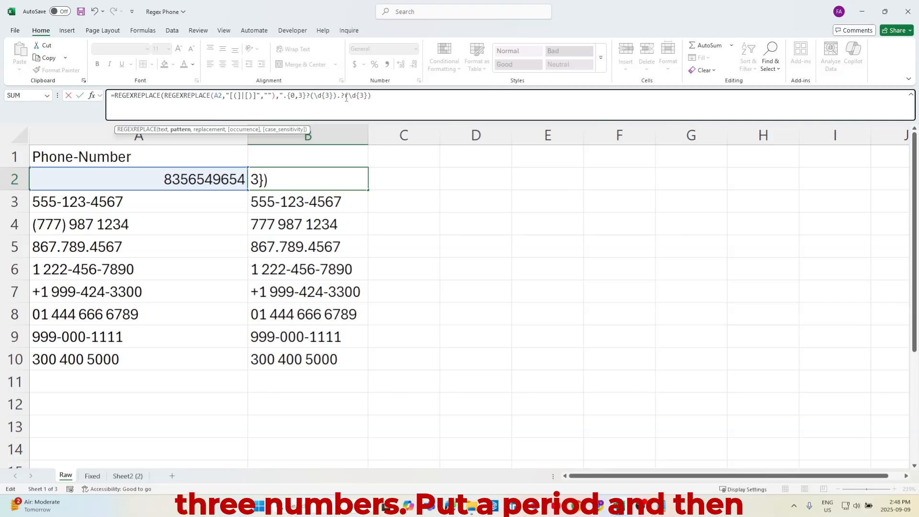
pyautogui.write('.?')
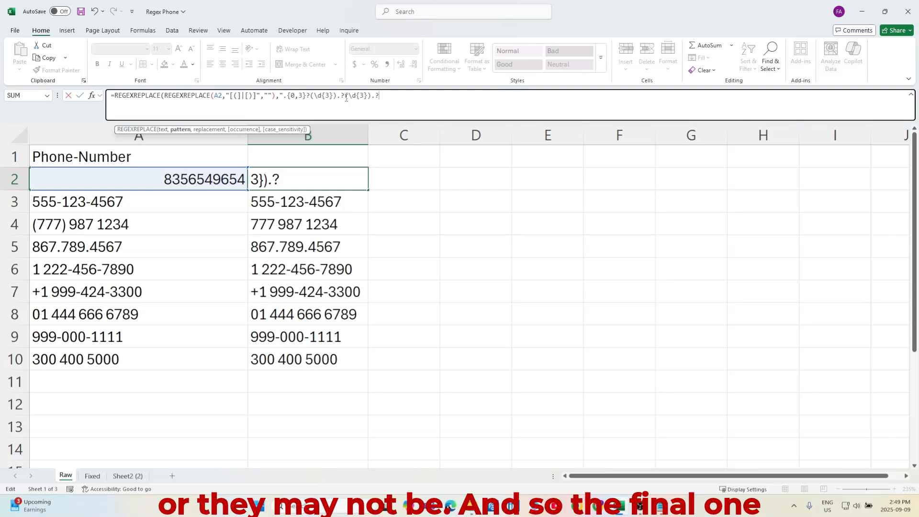
# Add another optional separator .? and a four-digit group (\d{4}), then close the pattern's quotation marks
pyautogui.write('(')
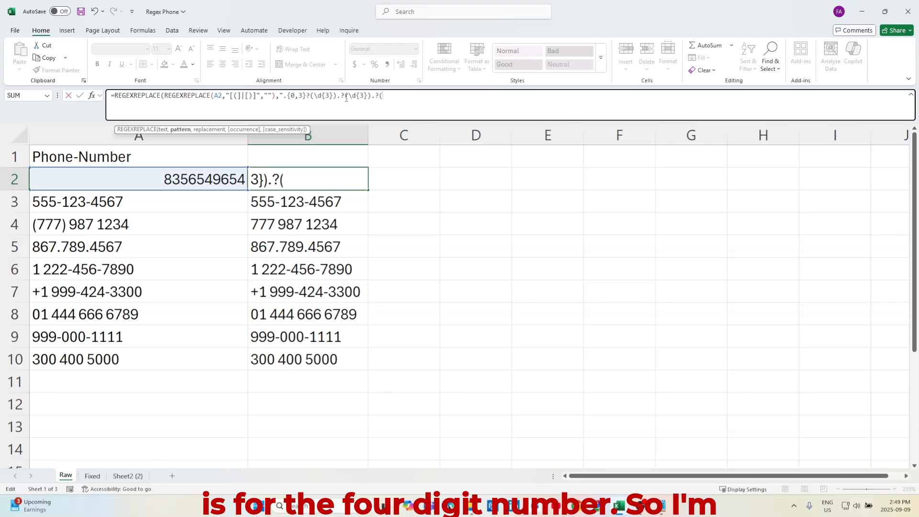
pyautogui.write('\\d')
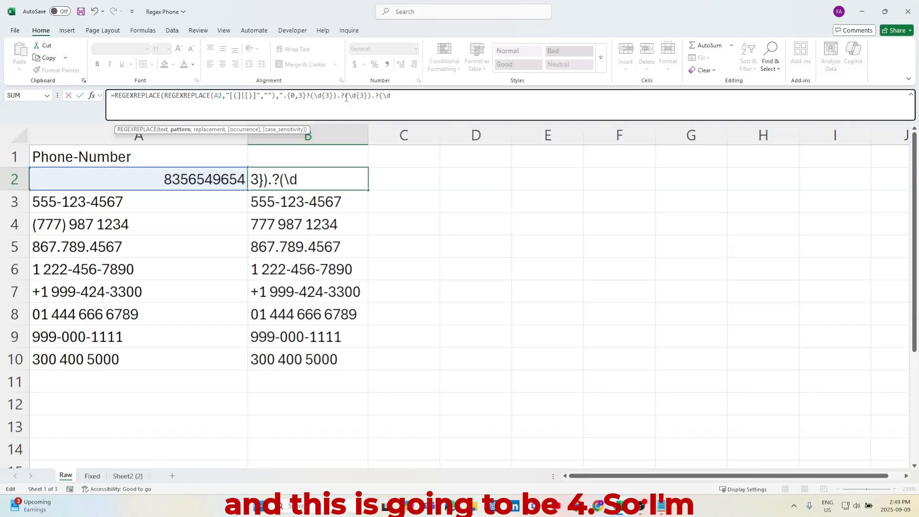
pyautogui.write('{4}')
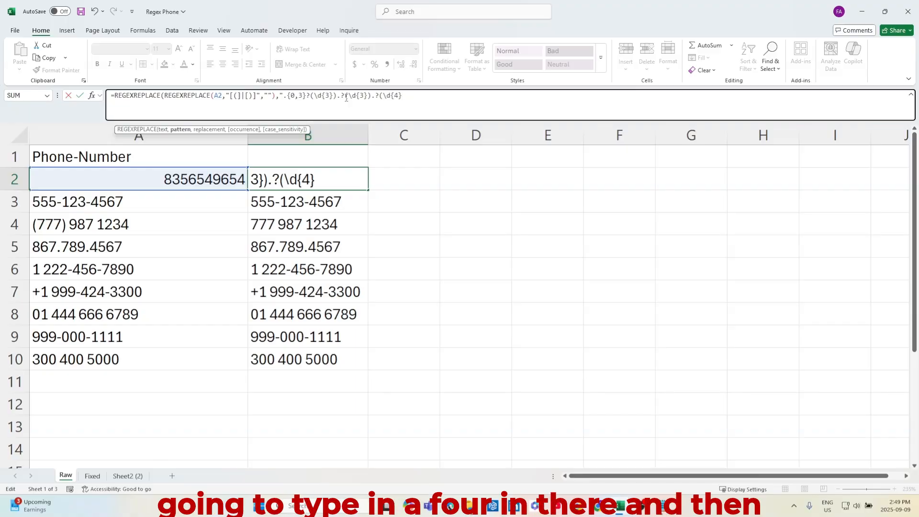
pyautogui.write(')')
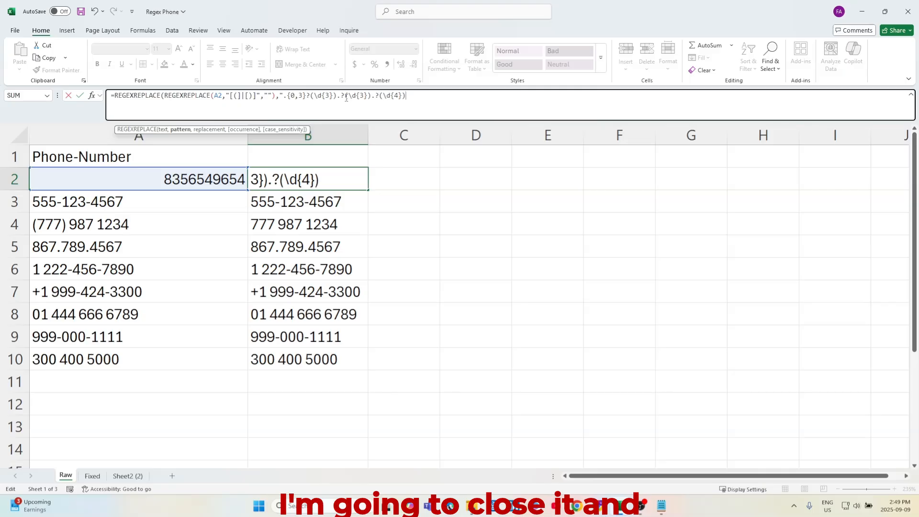
pyautogui.write('"')
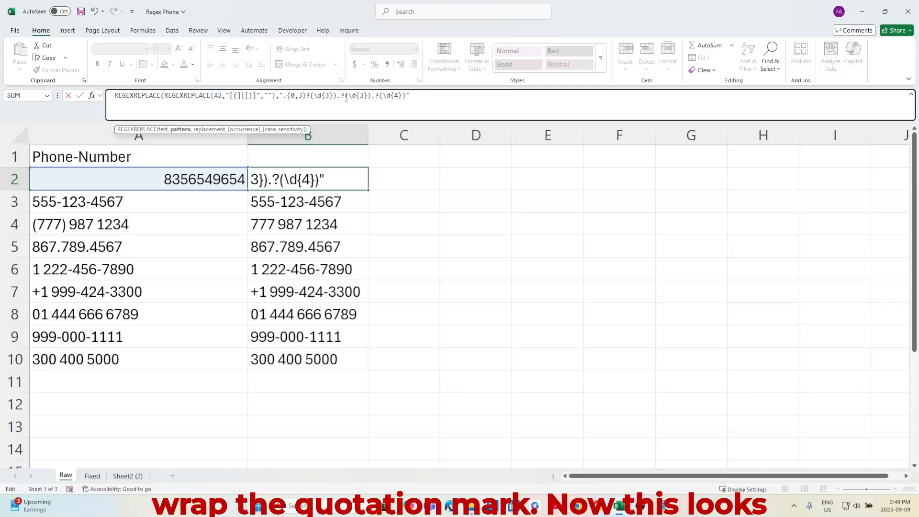
pyautogui.write(',')
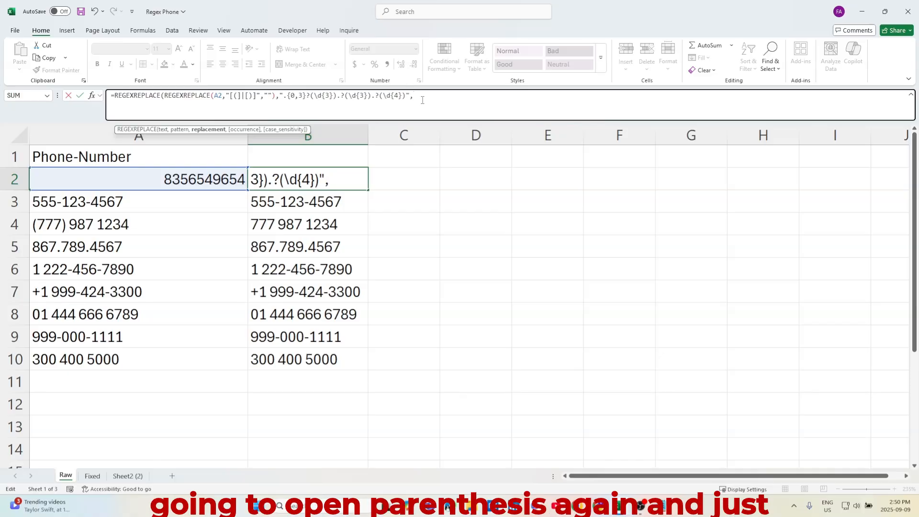
# Complete the outer formula with replacement "$1-$2-$3", enter it, and fill B2 down through B10
pyautogui.write('"$')
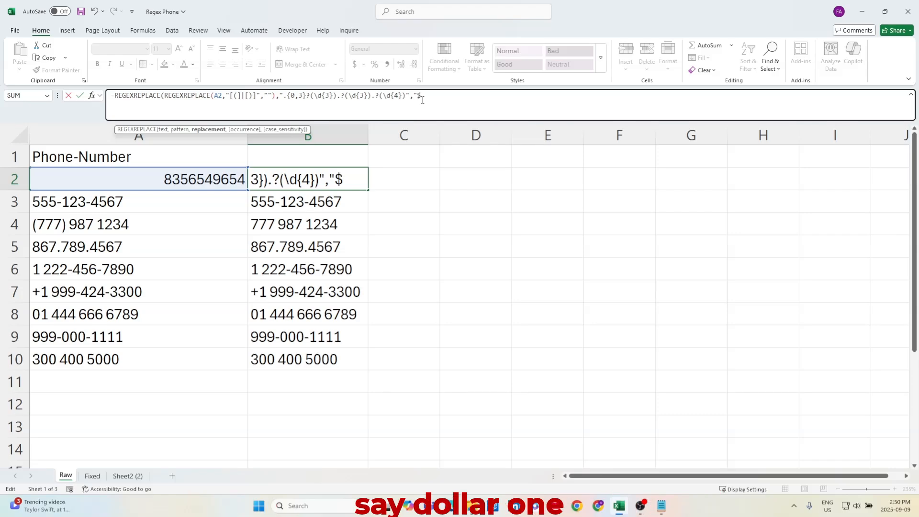
pyautogui.write('1')
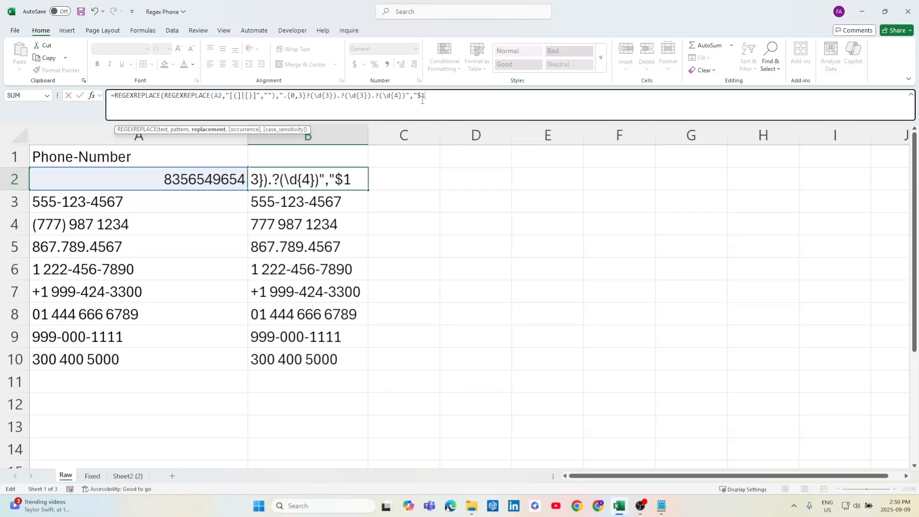
pyautogui.write('-')
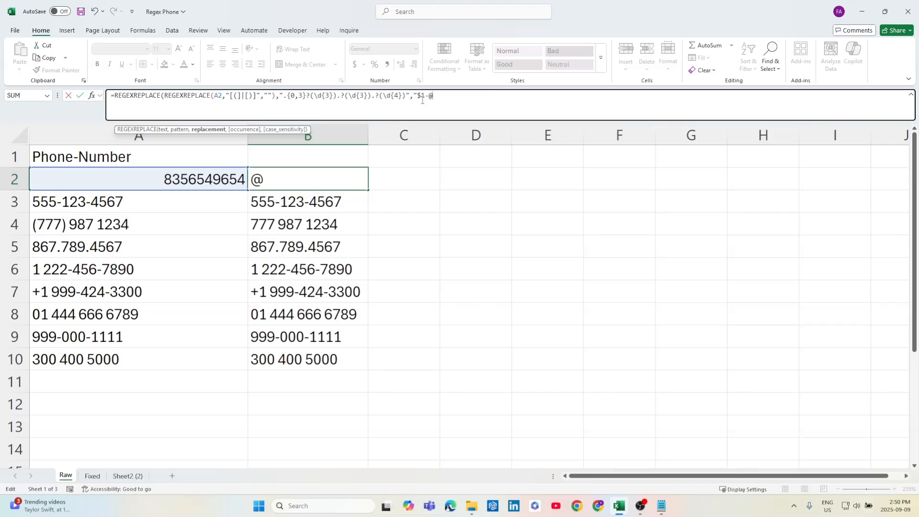
pyautogui.write('$2-$3')
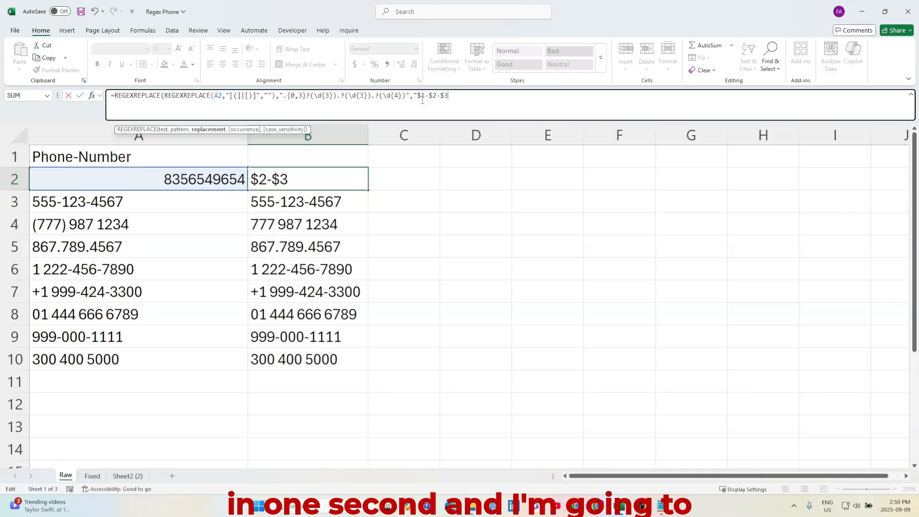
pyautogui.write(')')
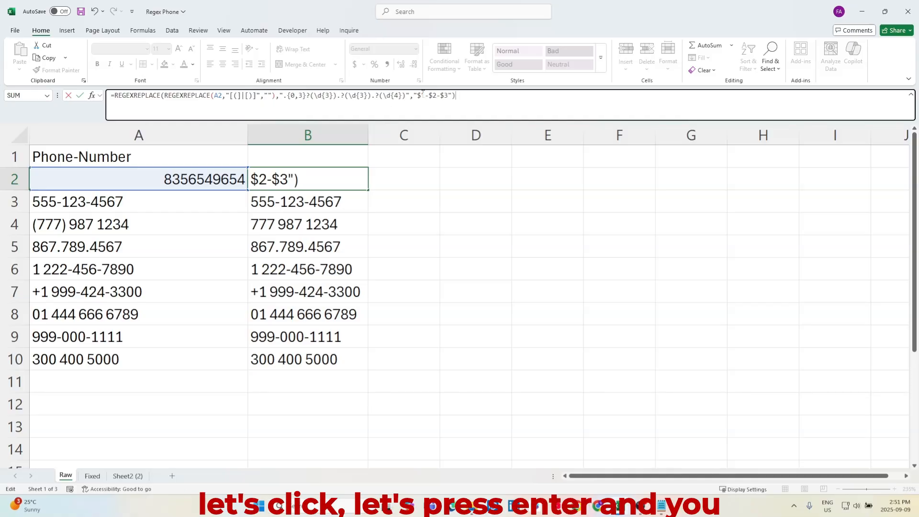
pyautogui.press('Return')
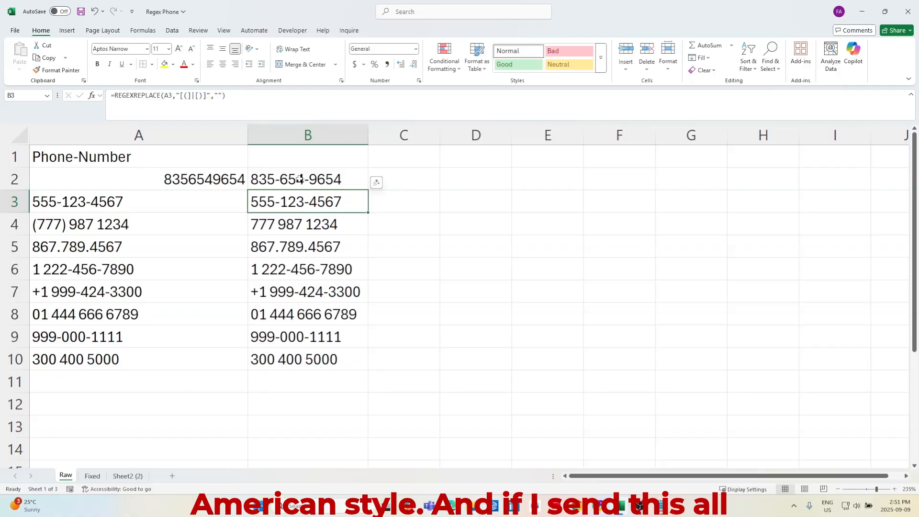
pyautogui.click(299, 178)
pyautogui.doubleClick(369, 191)
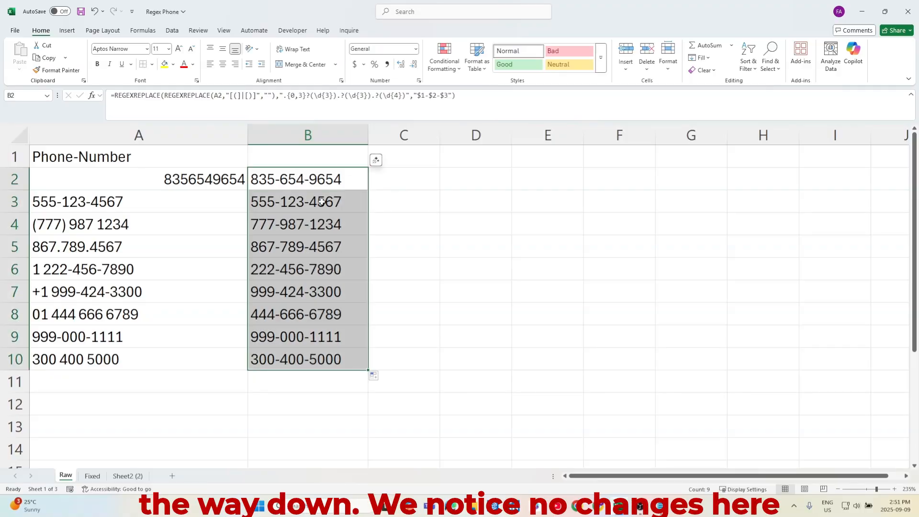